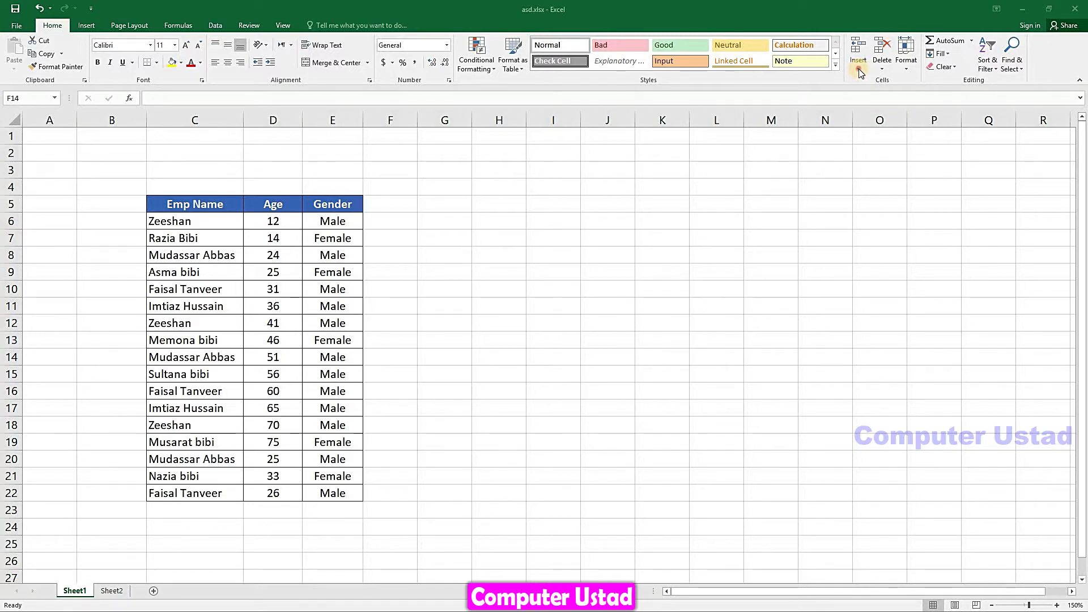
{"action": "left_click", "coordinate": [859, 69]}
{"action": "left_click", "coordinate": [860, 71]}
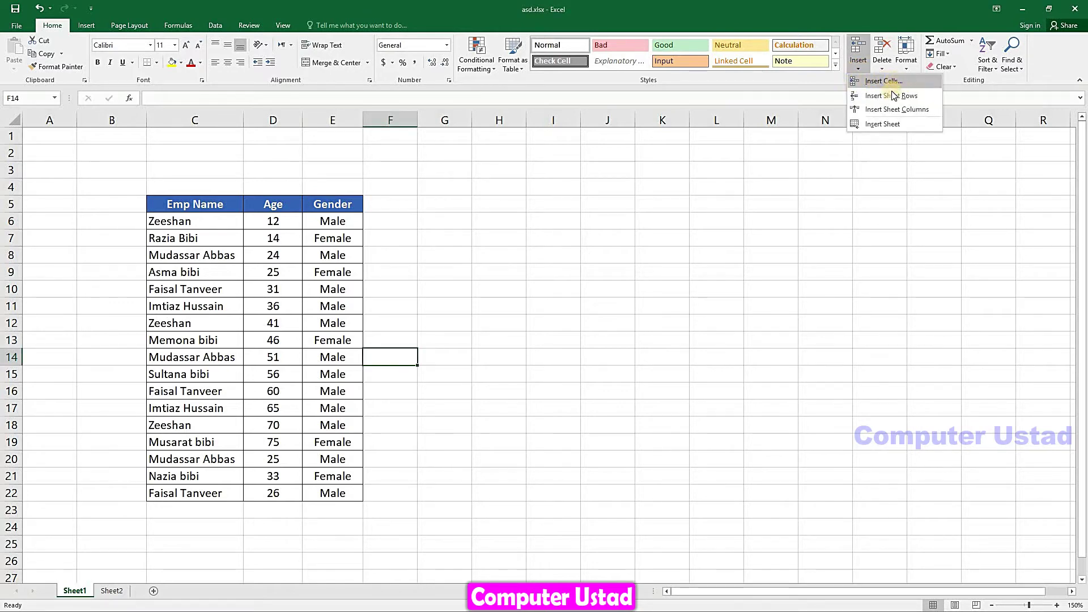
{"action": "left_click", "coordinate": [302, 237]}
{"action": "left_click", "coordinate": [287, 344]}
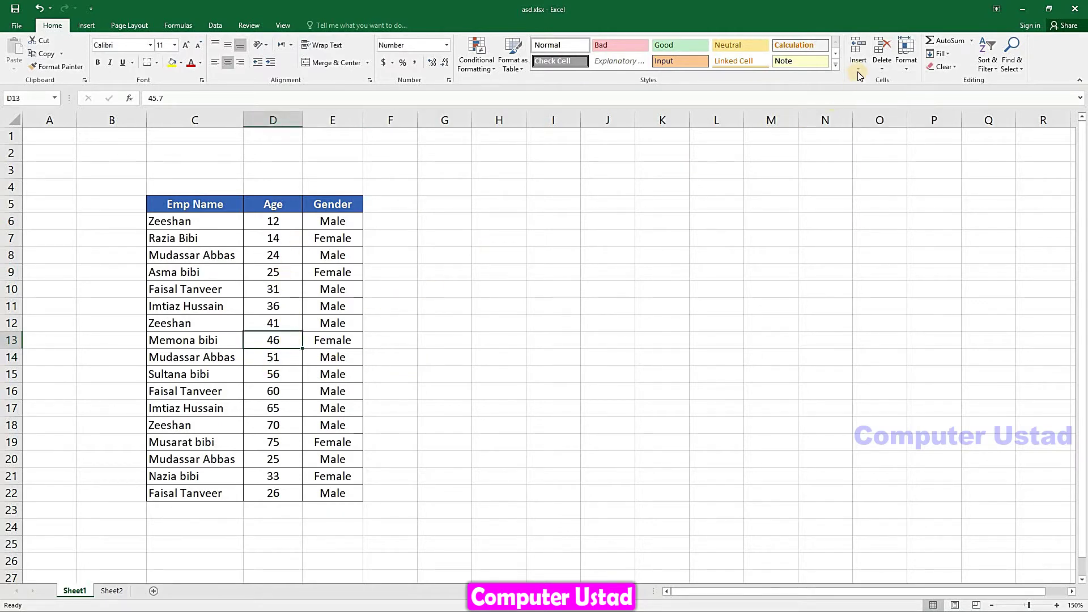
{"action": "left_click", "coordinate": [319, 344]}
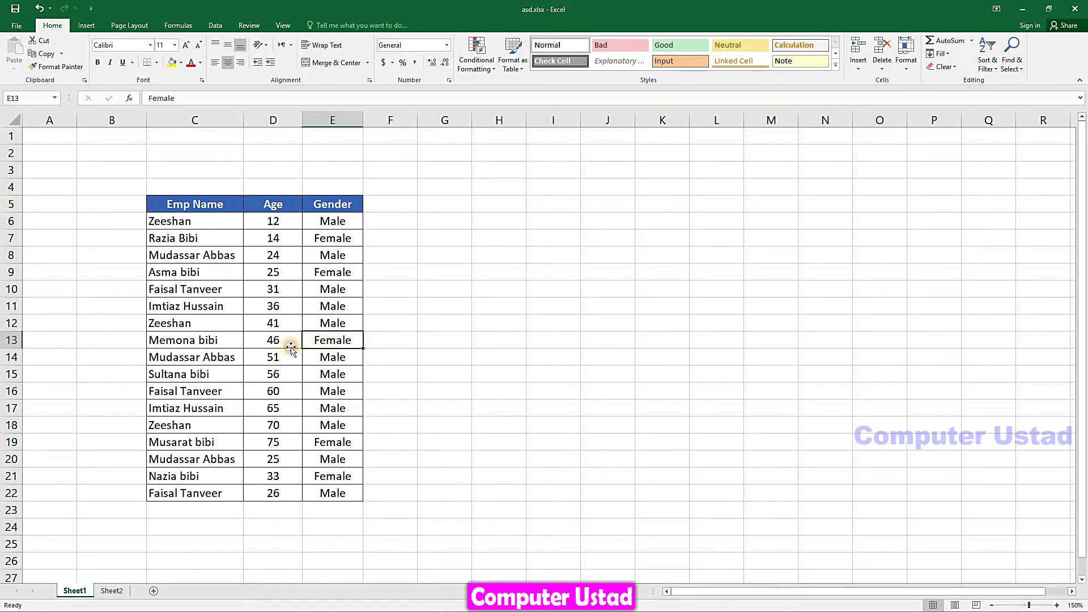
Step: Insert a blank cell at D13 in the Age column, shifting the existing cells down
{"action": "left_click", "coordinate": [291, 347]}
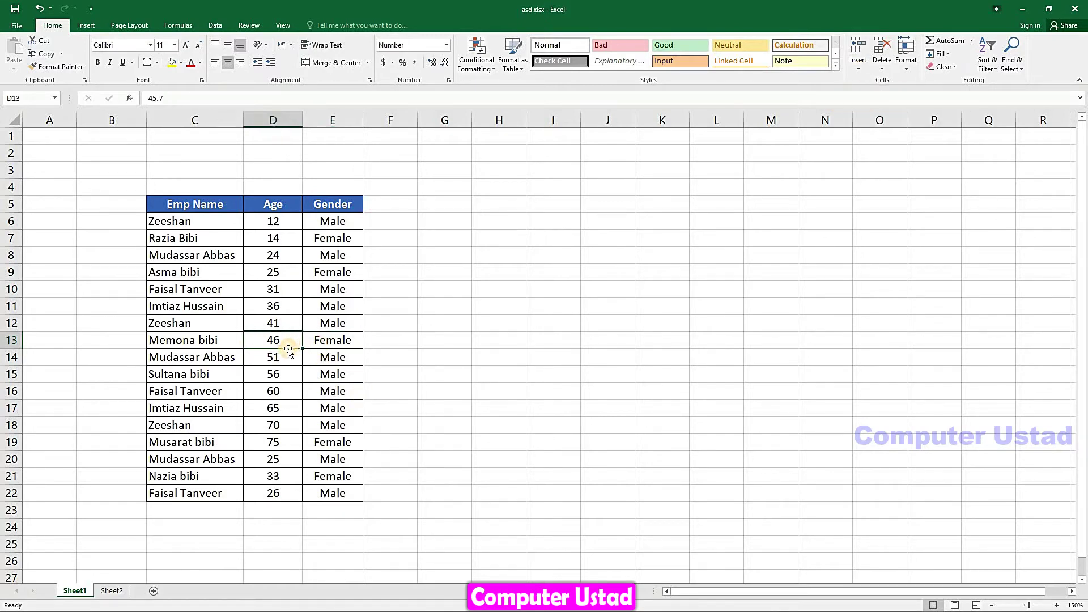
{"action": "left_click", "coordinate": [858, 69]}
{"action": "left_click", "coordinate": [883, 80]}
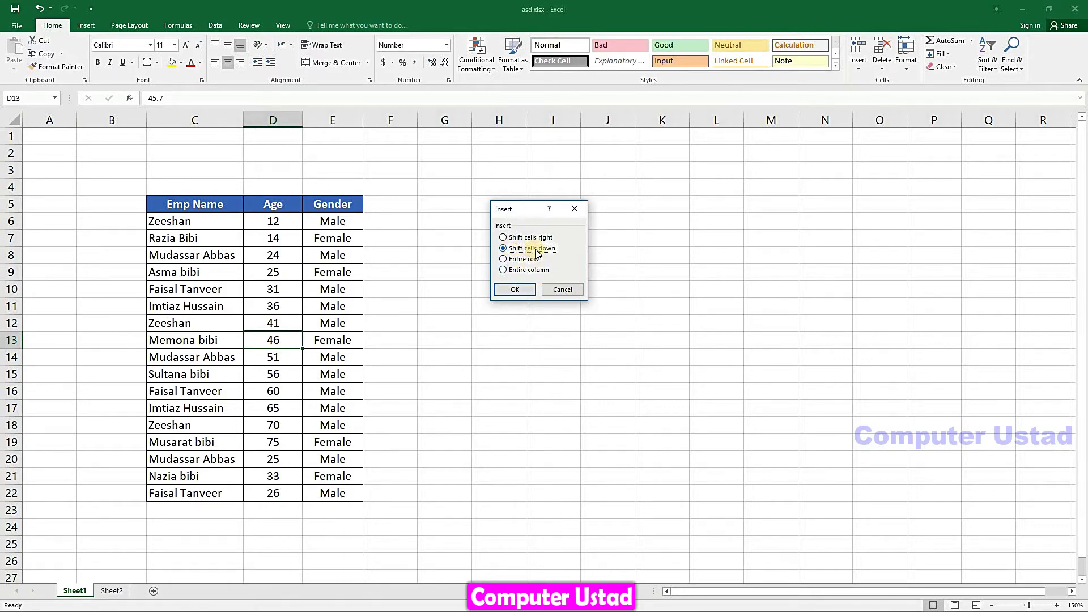
{"action": "left_click", "coordinate": [514, 289]}
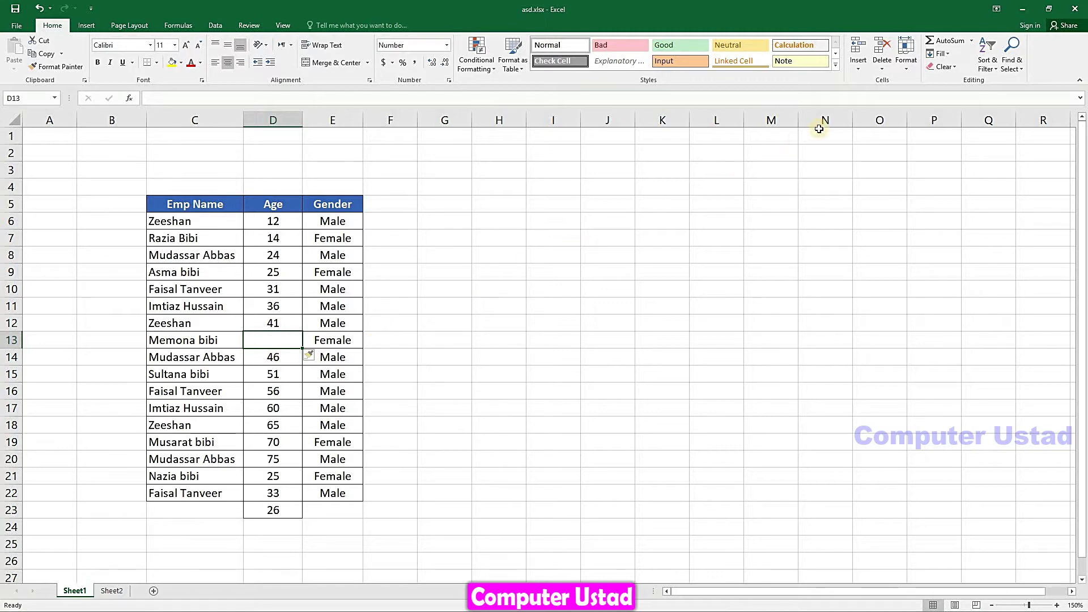
Step: Insert another blank cell at D13 with cells shifted right, and undo both cell insertions
{"action": "left_click", "coordinate": [858, 69]}
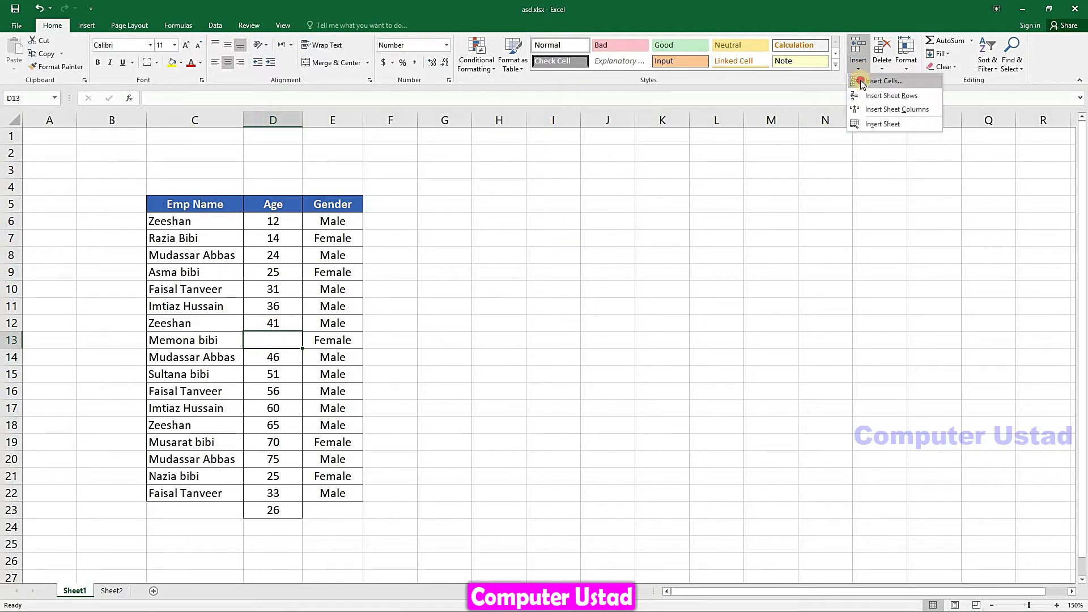
{"action": "left_click", "coordinate": [876, 84]}
{"action": "left_click", "coordinate": [525, 238]}
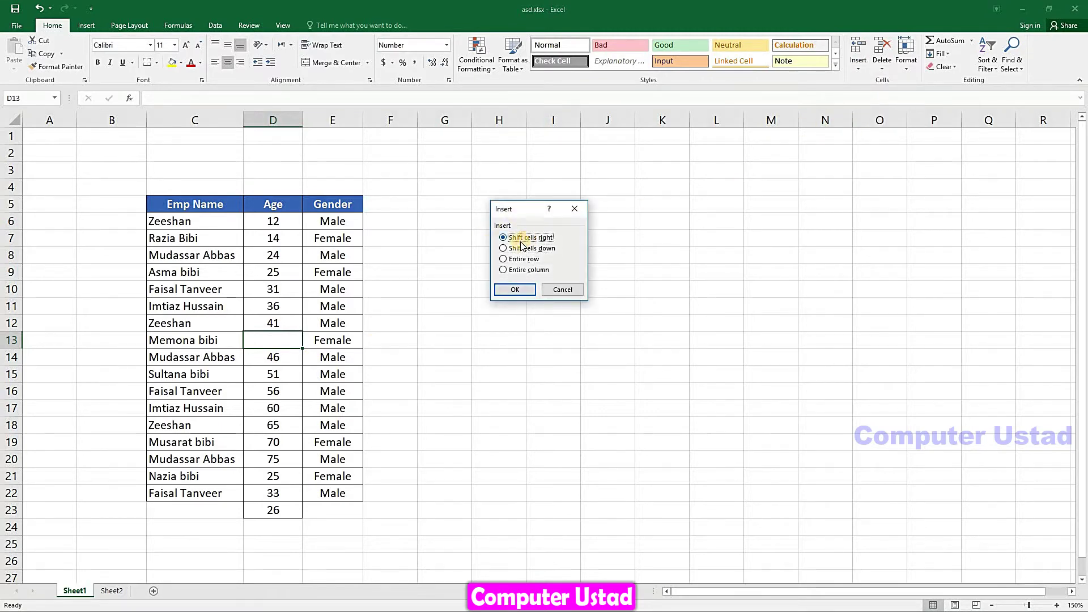
{"action": "left_click", "coordinate": [505, 289]}
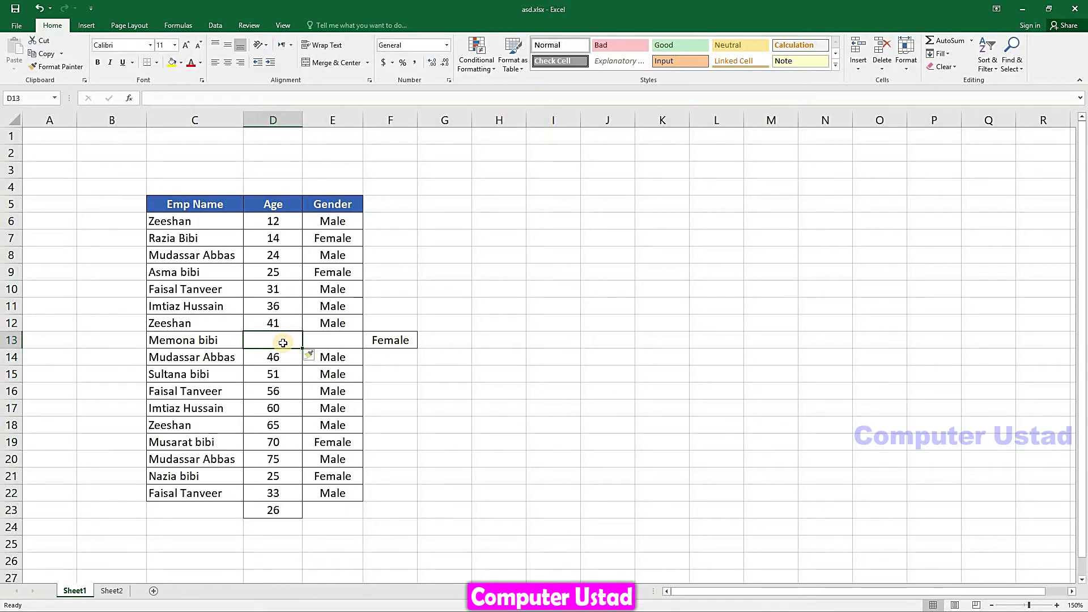
{"action": "key", "text": "ctrl+z"}
{"action": "key", "text": "ctrl+z"}
Step: Insert a blank sheet row at row 12 of the employee table
{"action": "left_click", "coordinate": [858, 66]}
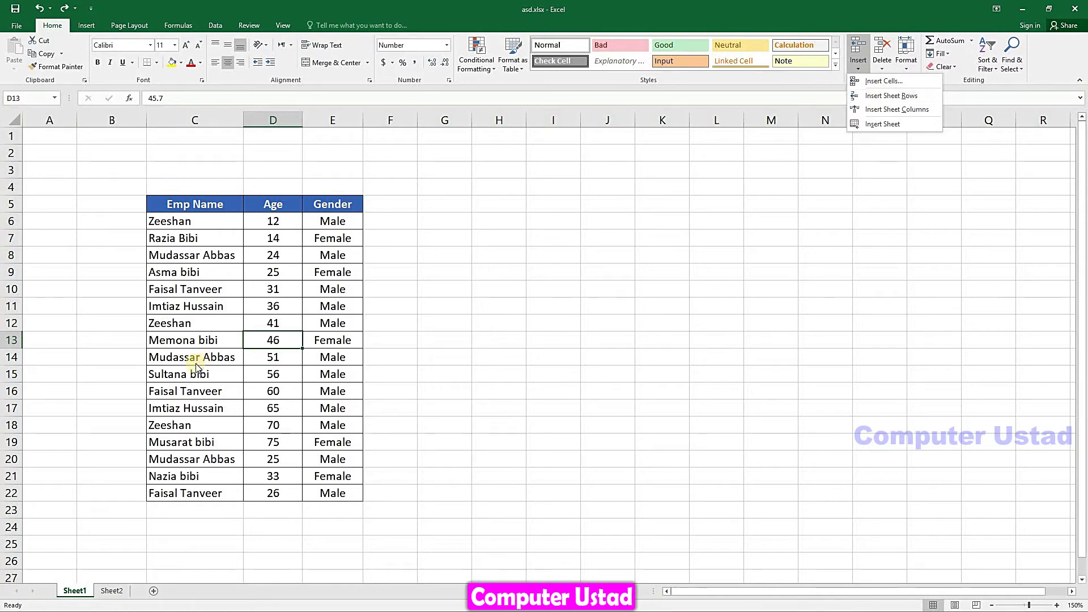
{"action": "left_click", "coordinate": [218, 315]}
{"action": "left_click", "coordinate": [202, 323]}
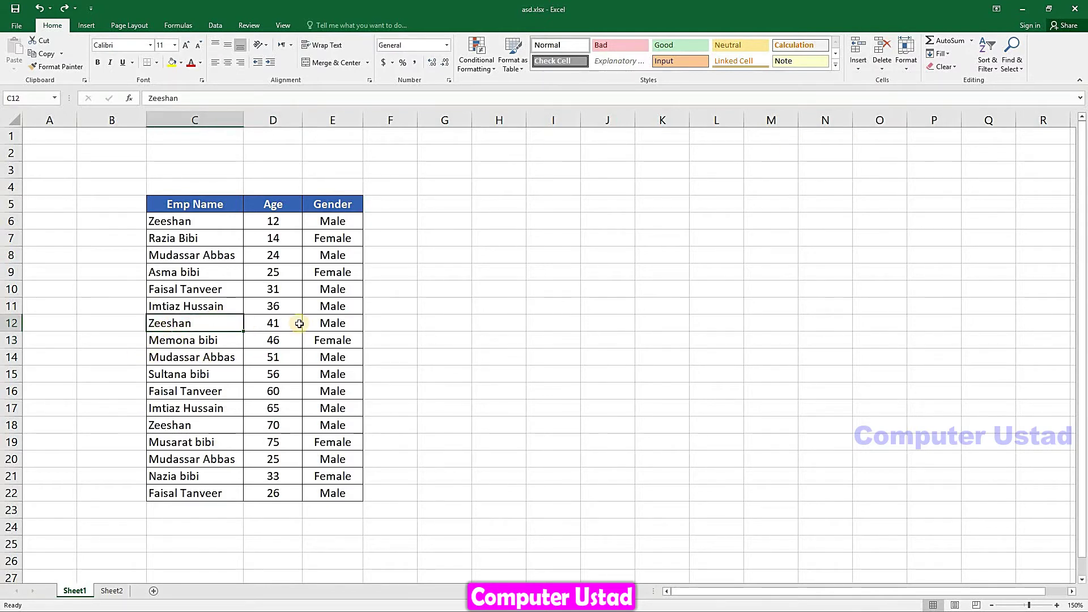
{"action": "left_click", "coordinate": [863, 65]}
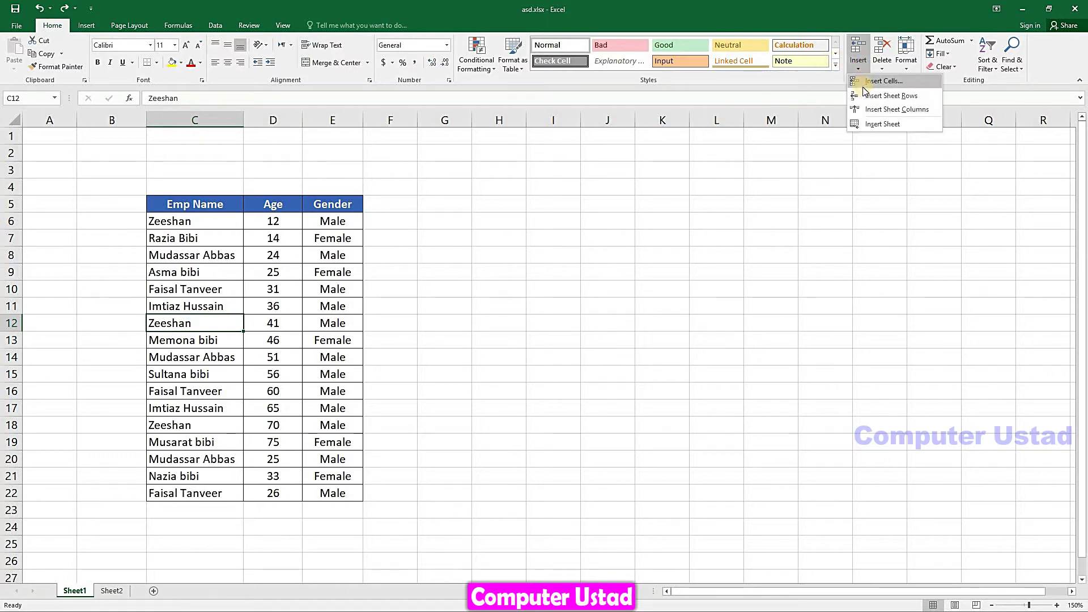
{"action": "left_click", "coordinate": [874, 98]}
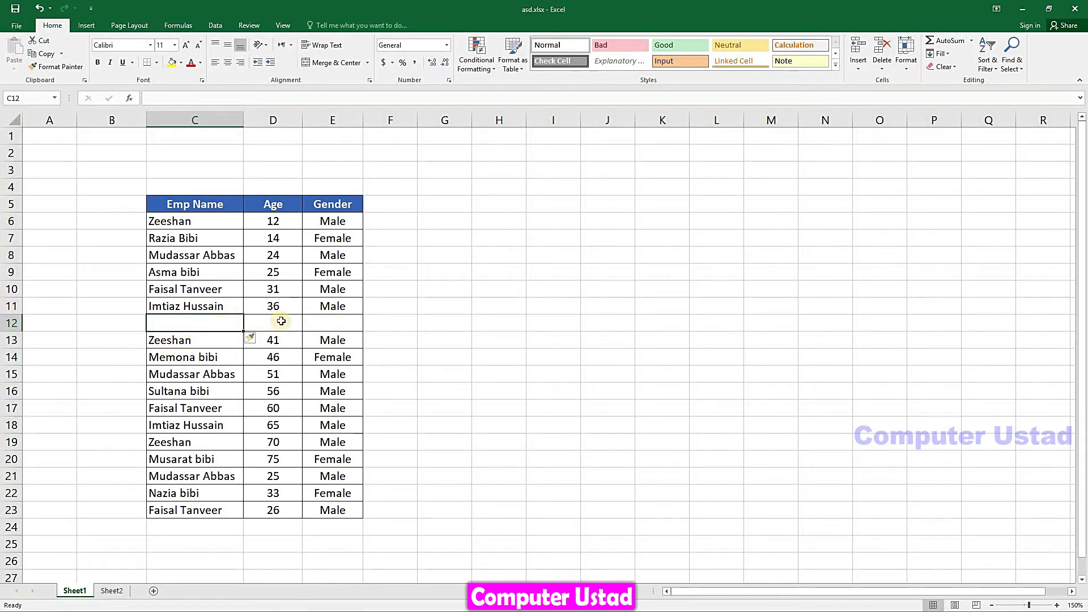
Step: Insert a blank sheet row at row 9, and undo both row insertions
{"action": "left_click", "coordinate": [183, 272]}
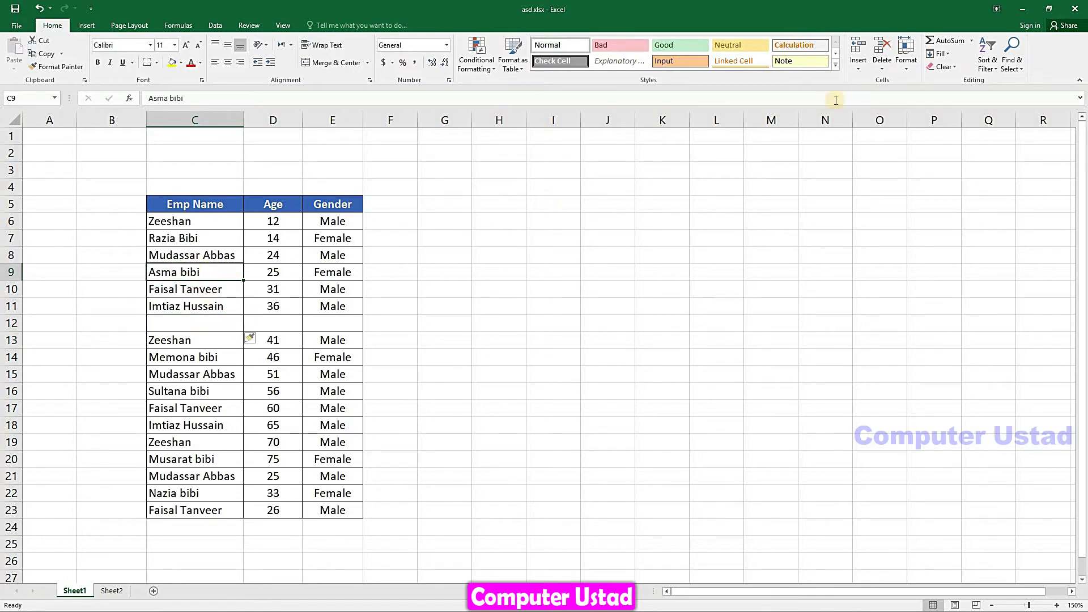
{"action": "left_click", "coordinate": [860, 74]}
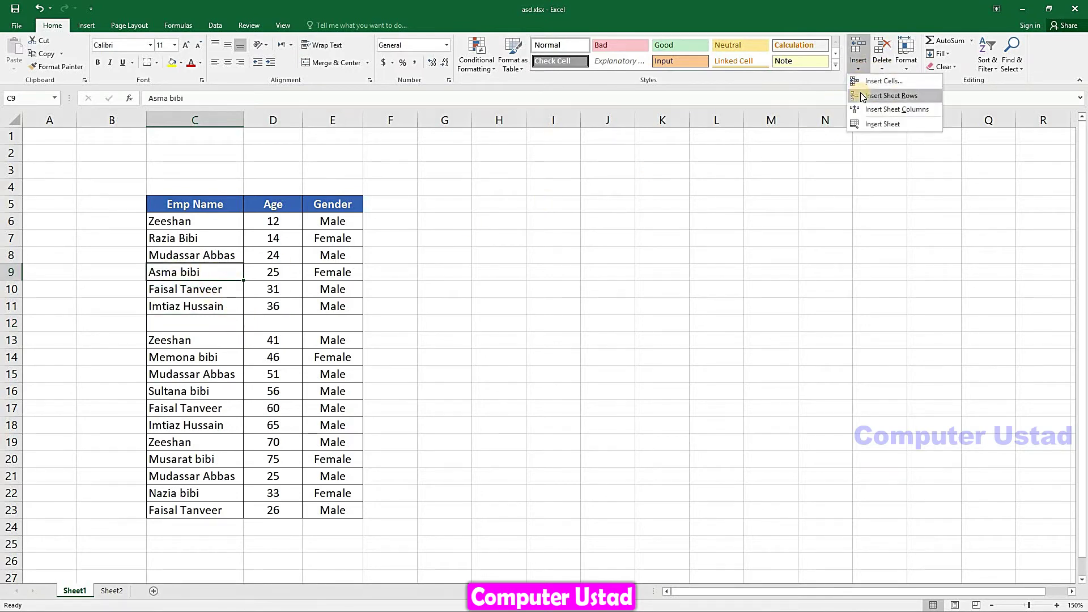
{"action": "left_click", "coordinate": [863, 97]}
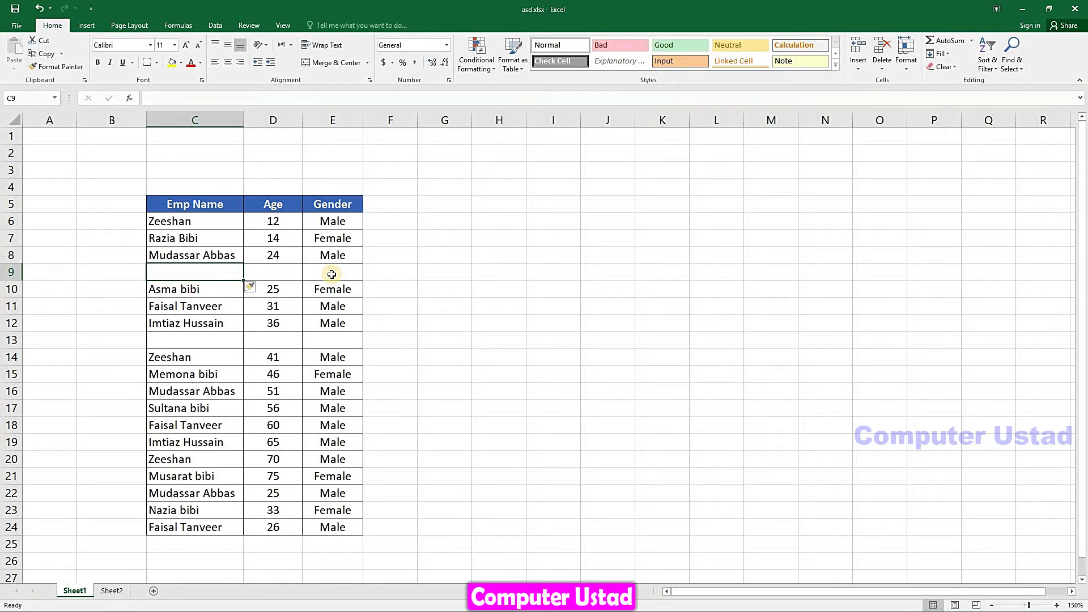
{"action": "key", "text": "ctrl+z"}
{"action": "key", "text": "ctrl+z"}
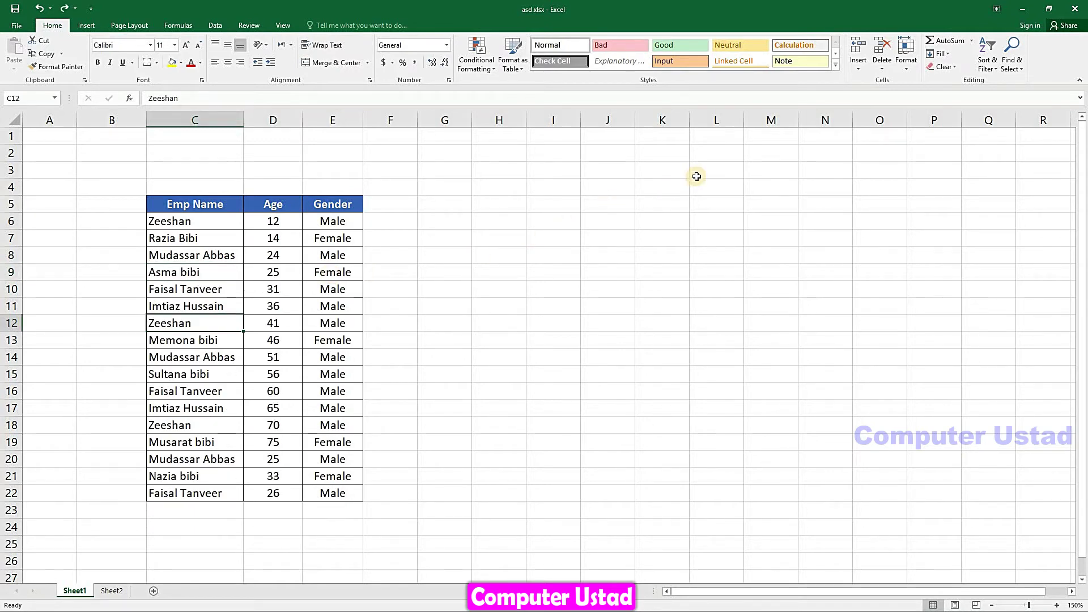
Step: Insert blank sheet columns before the Emp Name column and before the Age column, and undo both insertions
{"action": "left_click", "coordinate": [859, 68]}
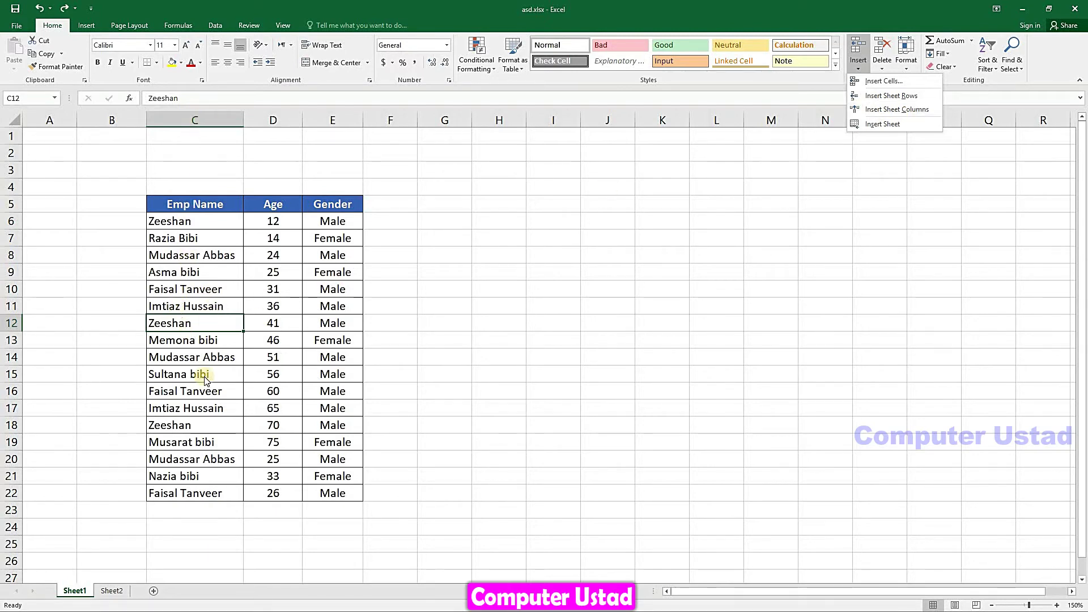
{"action": "left_click", "coordinate": [890, 108]}
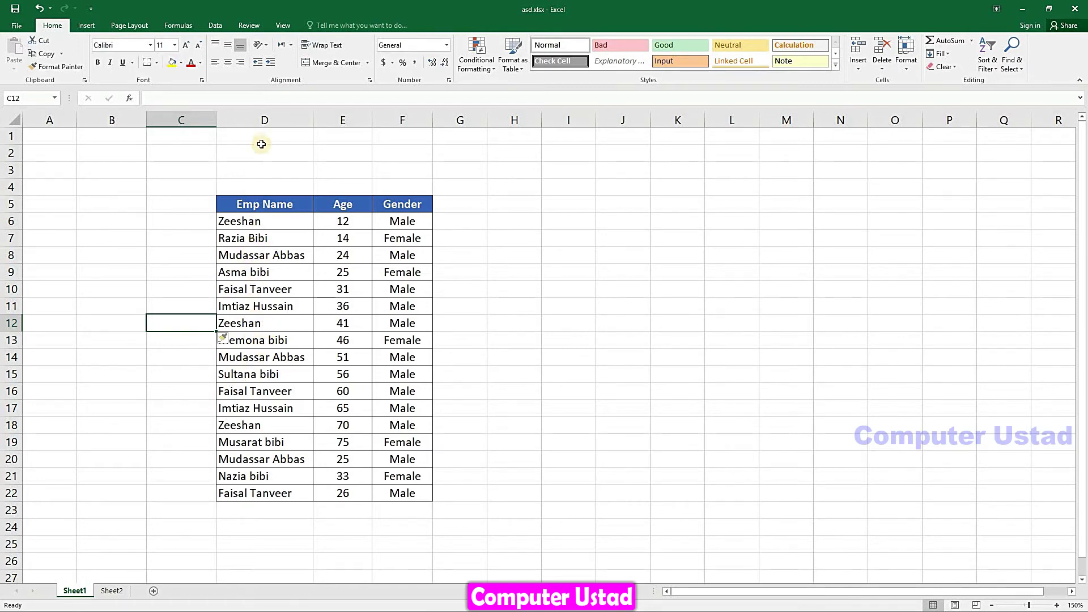
{"action": "left_click", "coordinate": [343, 119]}
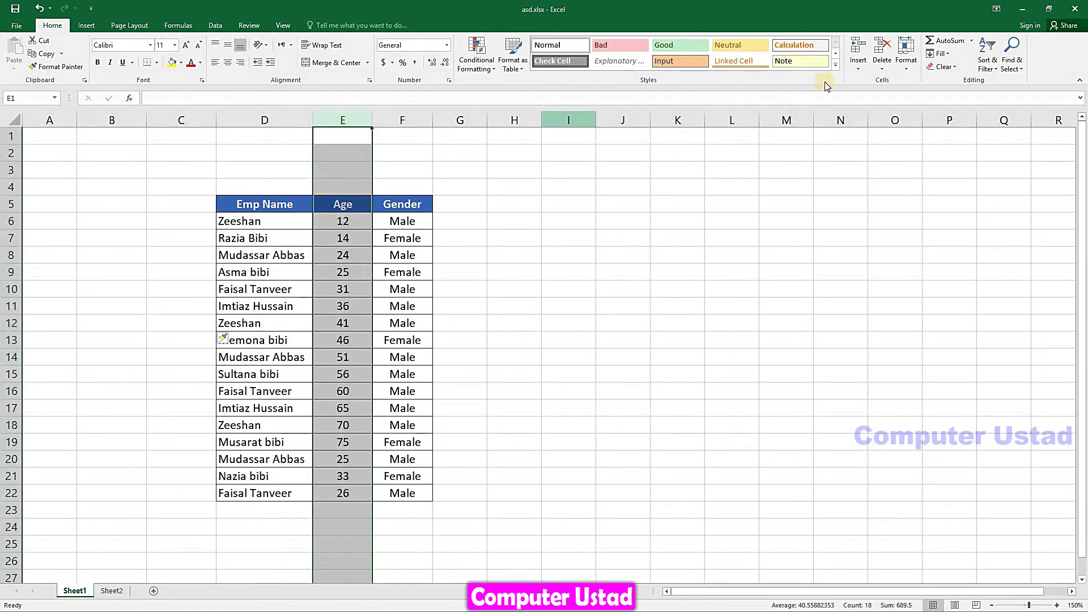
{"action": "left_click", "coordinate": [358, 289]}
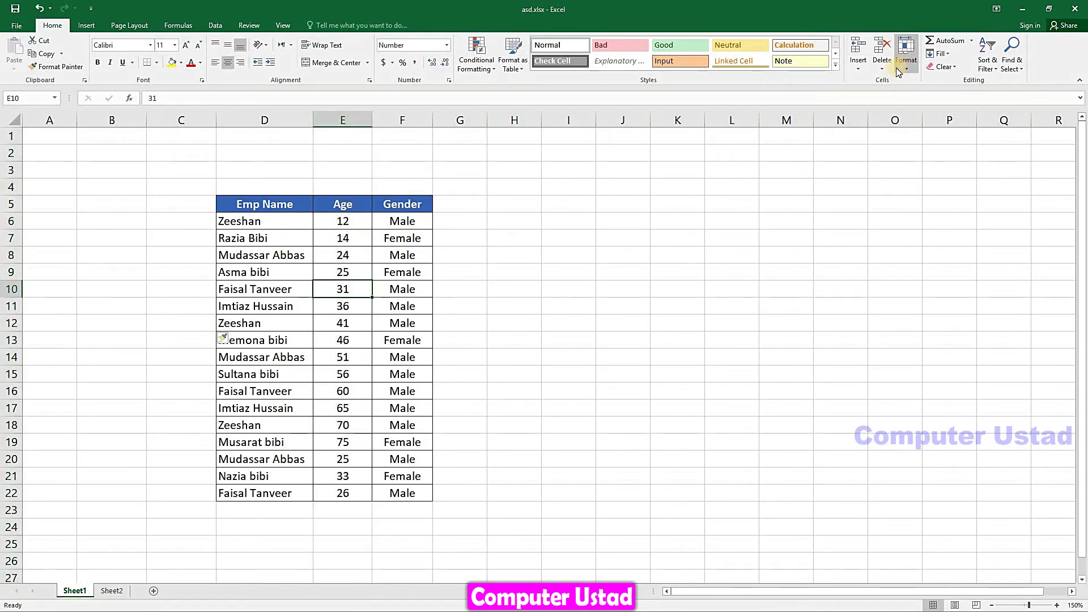
{"action": "left_click", "coordinate": [858, 65]}
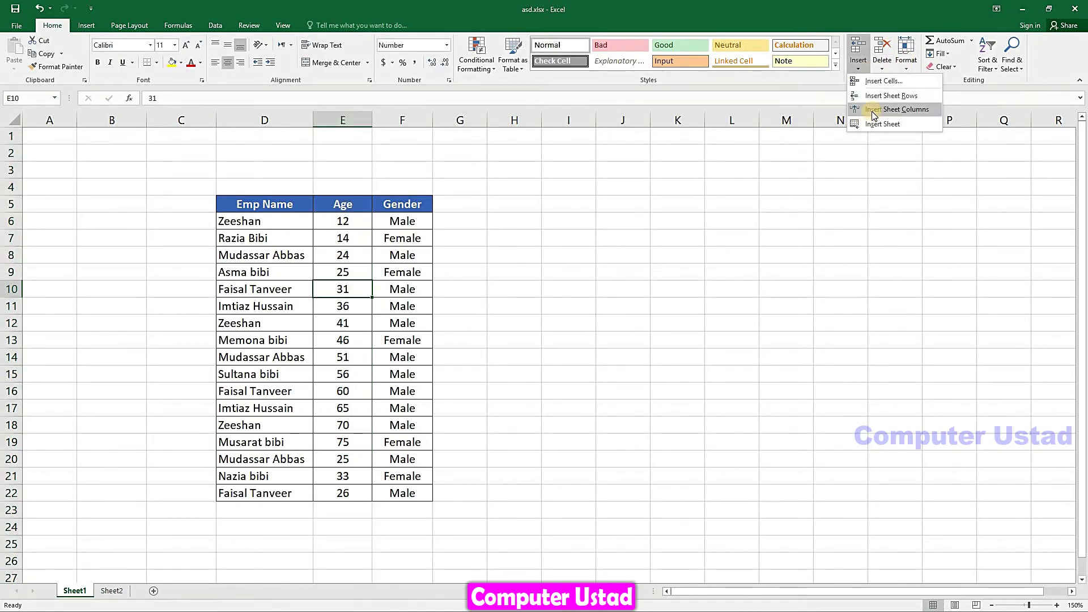
{"action": "left_click", "coordinate": [874, 111]}
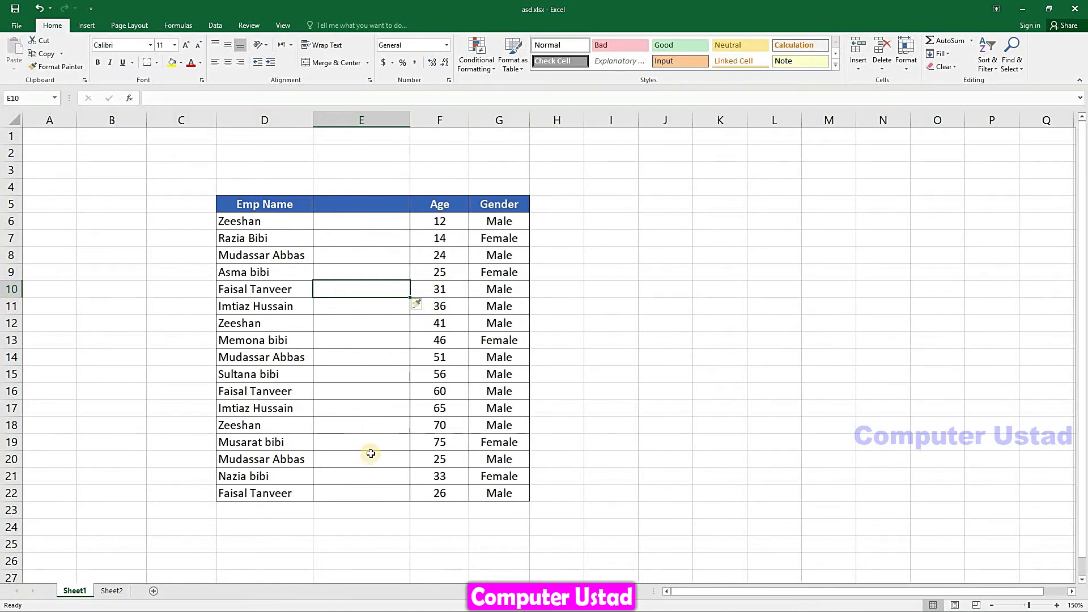
{"action": "key", "text": "ctrl+z"}
{"action": "key", "text": "ctrl+z"}
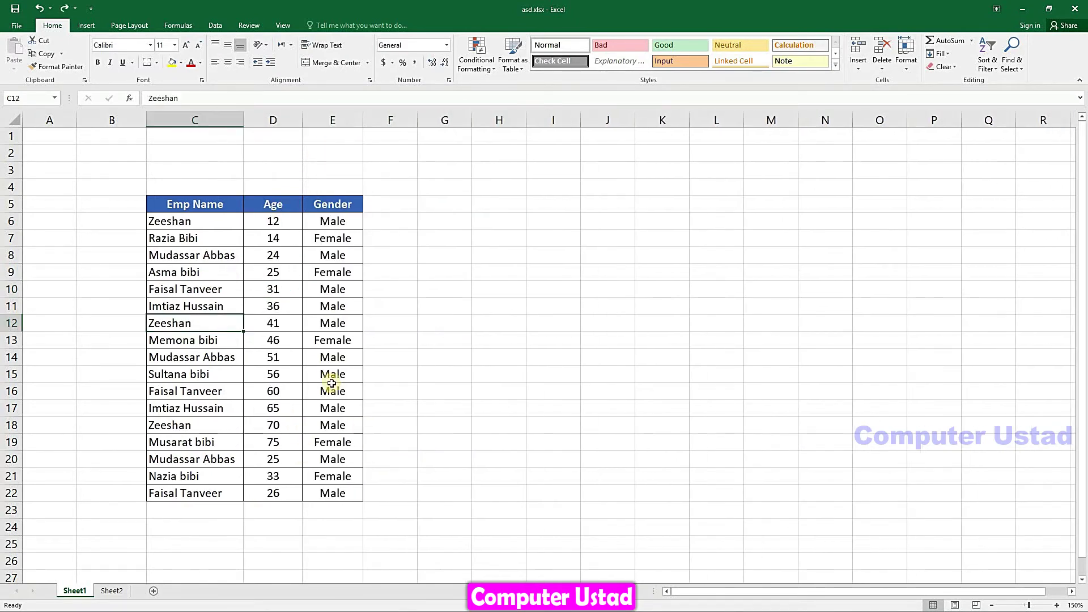
Step: Select the whole Age column and insert a blank column before it
{"action": "left_click", "coordinate": [275, 120]}
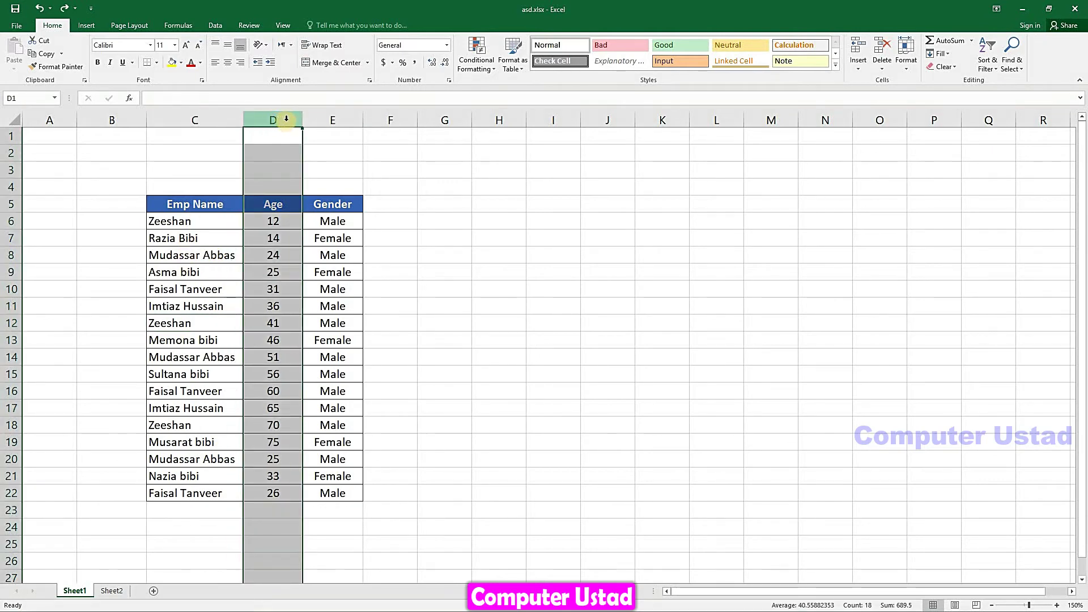
{"action": "right_click", "coordinate": [287, 121]}
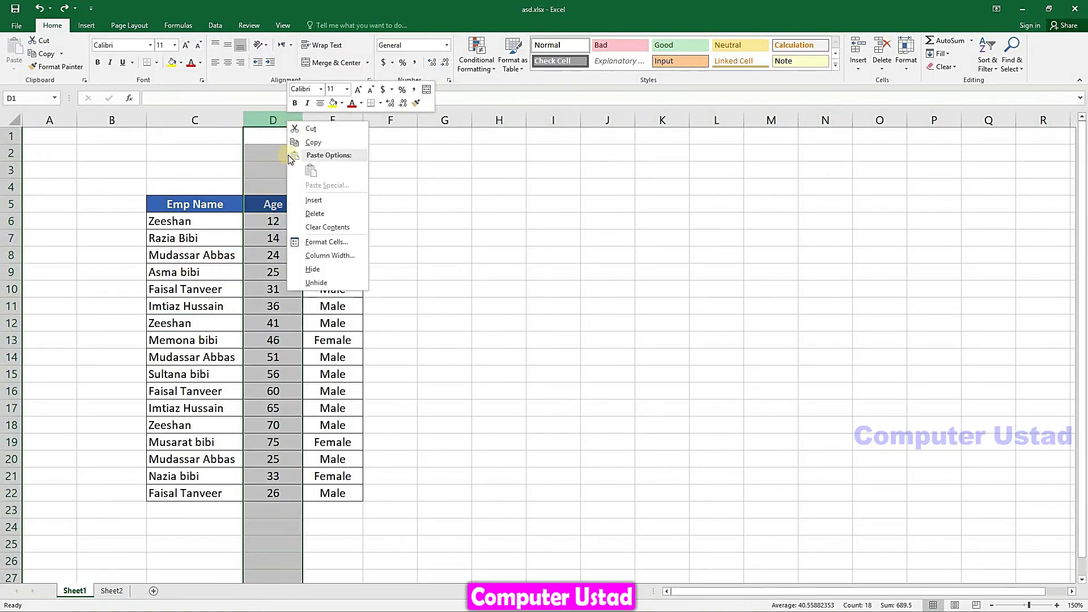
{"action": "left_click", "coordinate": [311, 201]}
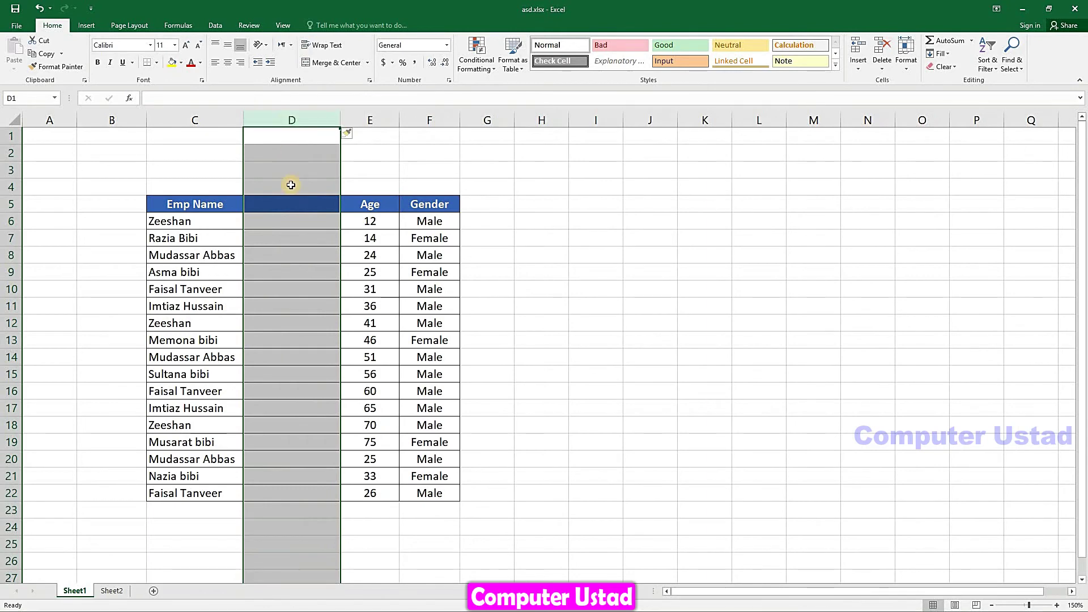
Step: Select the whole of row 11 and insert a blank row above it
{"action": "left_click", "coordinate": [9, 307]}
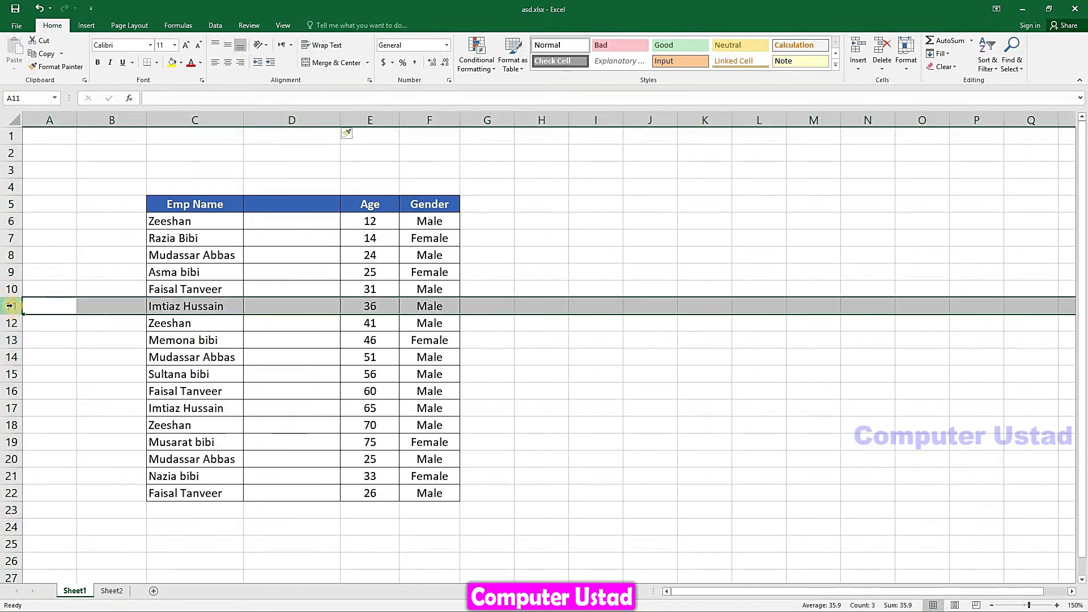
{"action": "right_click", "coordinate": [10, 306]}
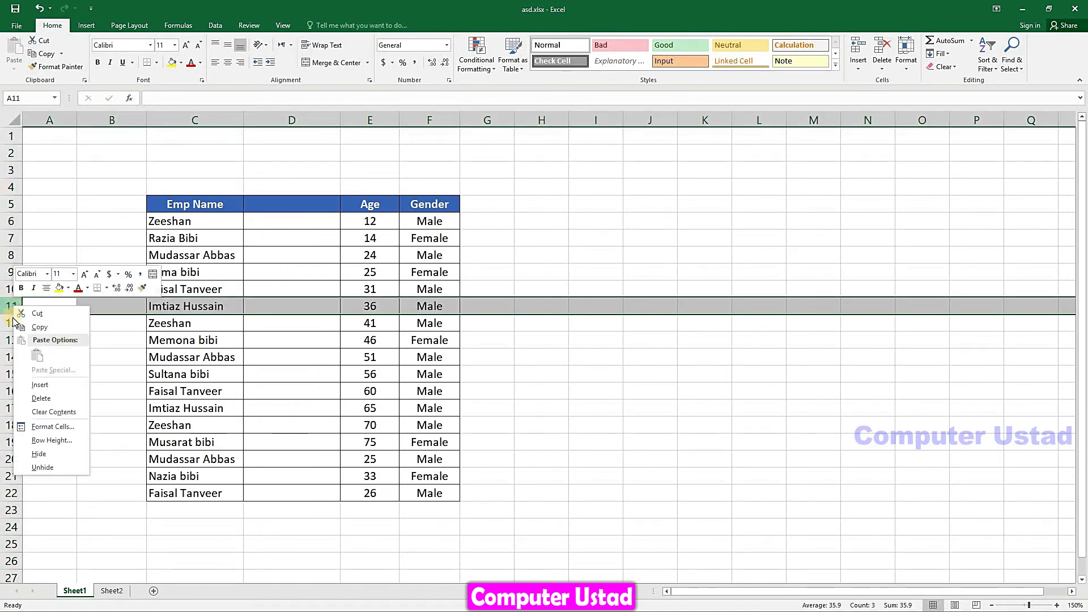
{"action": "left_click", "coordinate": [48, 386]}
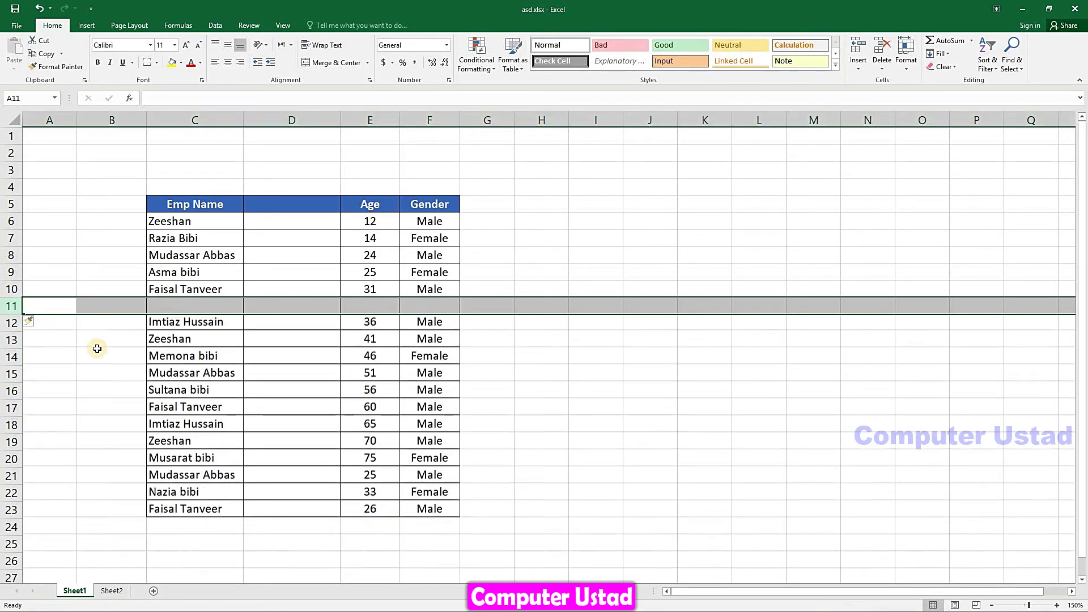
Step: Insert three more blank rows in the table, at rows 11, 16 and 20
{"action": "right_click", "coordinate": [7, 307]}
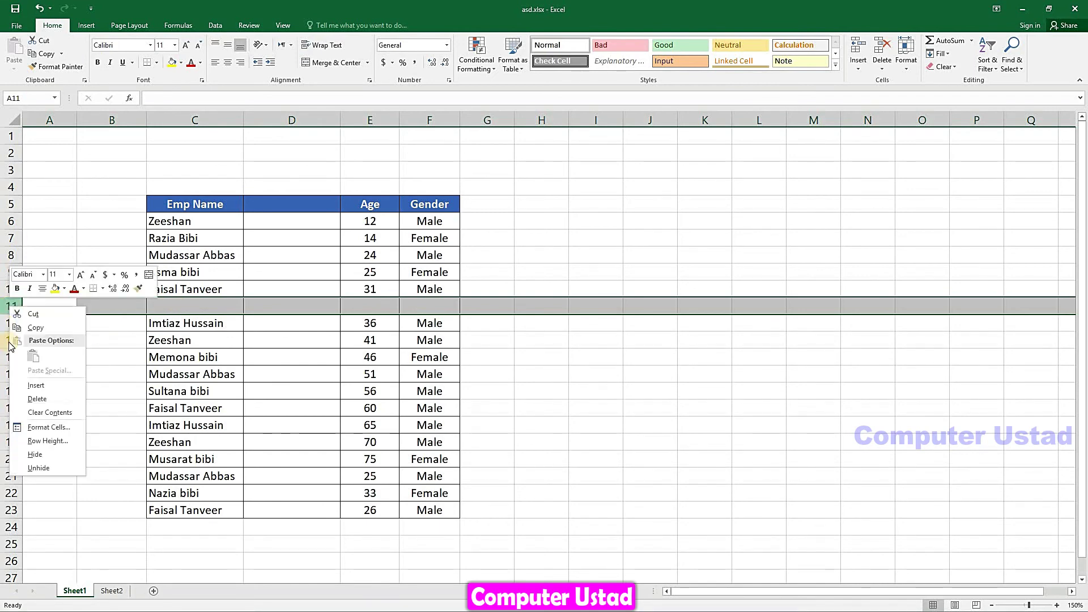
{"action": "left_click", "coordinate": [48, 383]}
{"action": "right_click", "coordinate": [13, 397]}
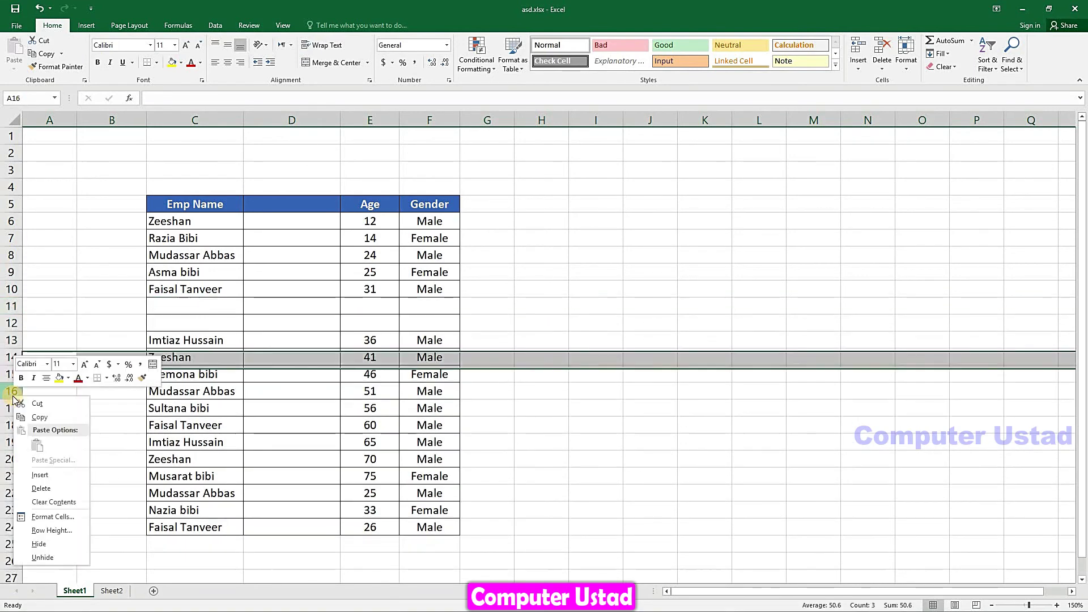
{"action": "left_click", "coordinate": [25, 475]}
{"action": "right_click", "coordinate": [11, 459]}
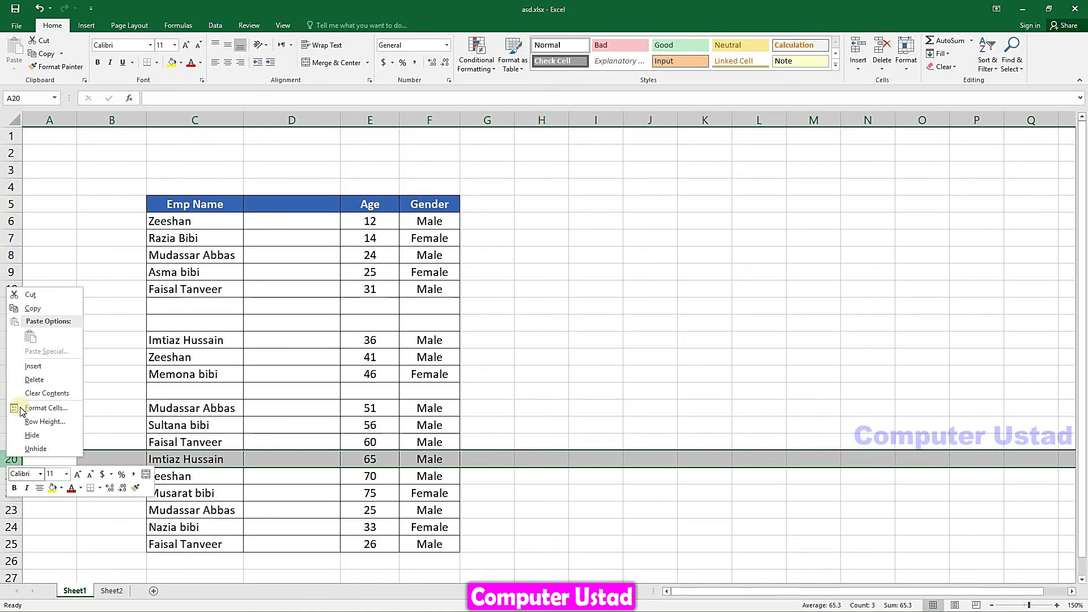
{"action": "left_click", "coordinate": [33, 366]}
Step: Insert a blank column before the Gender column and another before the Emp Name column
{"action": "right_click", "coordinate": [423, 119]}
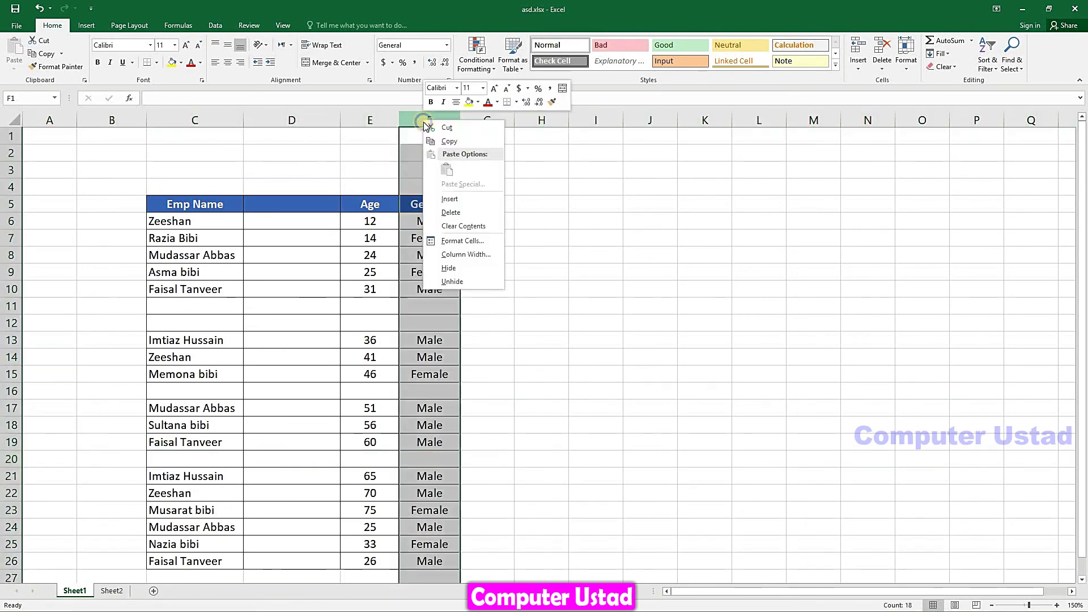
{"action": "left_click", "coordinate": [273, 134]}
{"action": "key", "text": "ctrl+shift+equal"}
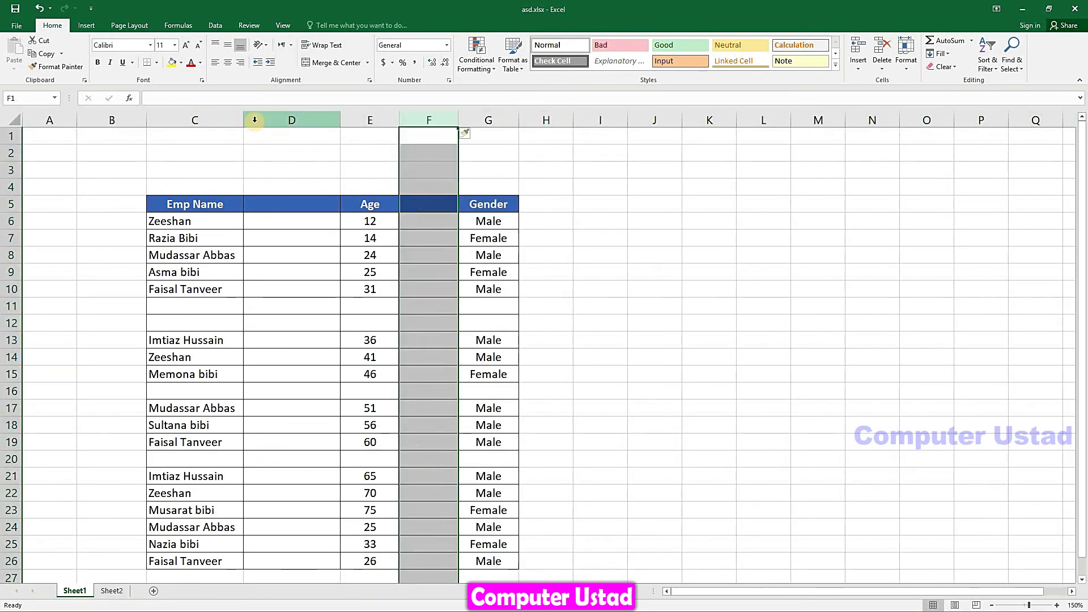
{"action": "right_click", "coordinate": [211, 120]}
{"action": "left_click", "coordinate": [233, 203]}
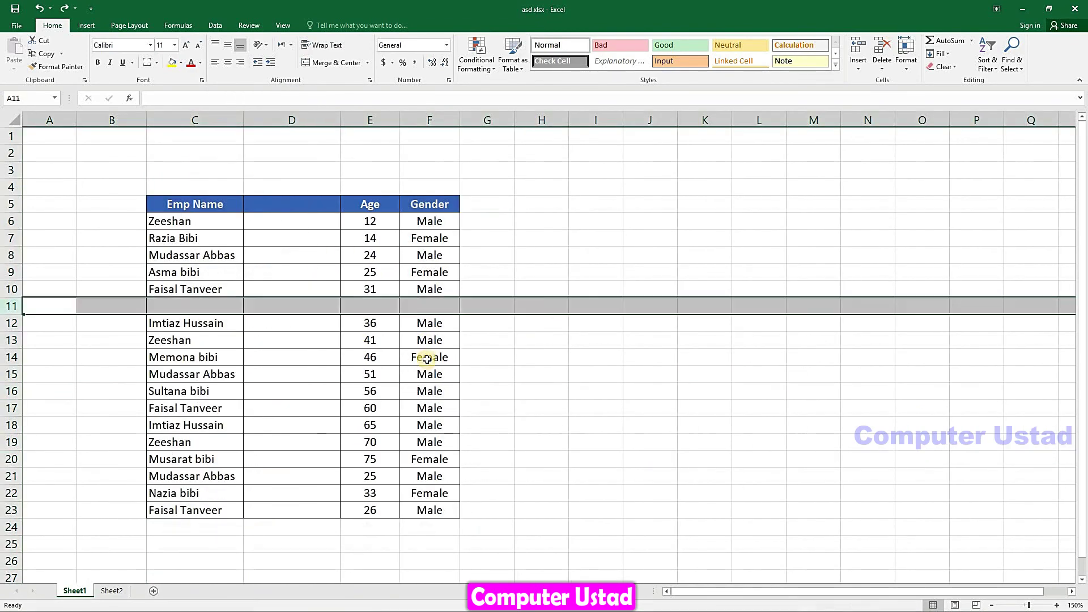
Step: Insert two new blank worksheets and move Sheet1 ahead of all the other sheets
{"action": "left_click", "coordinate": [859, 57]}
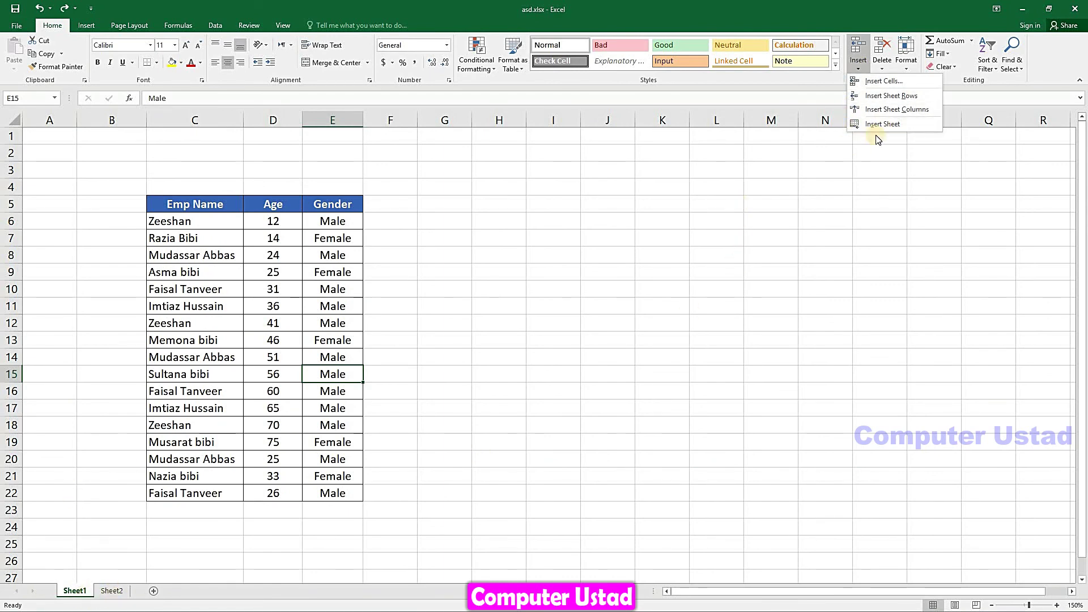
{"action": "left_click", "coordinate": [879, 125]}
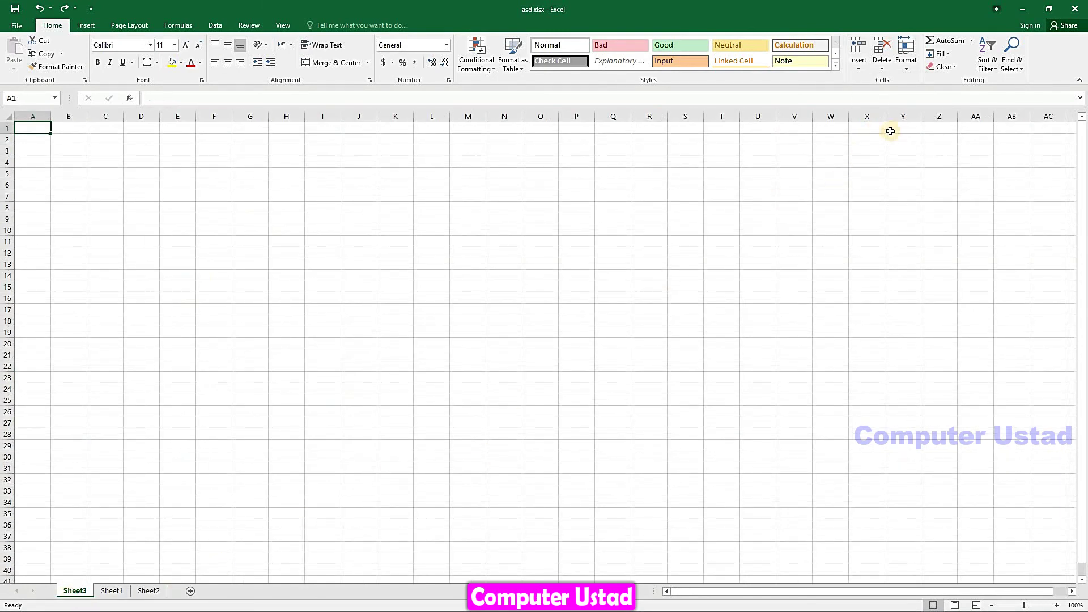
{"action": "left_click", "coordinate": [857, 68]}
{"action": "left_click", "coordinate": [873, 125]}
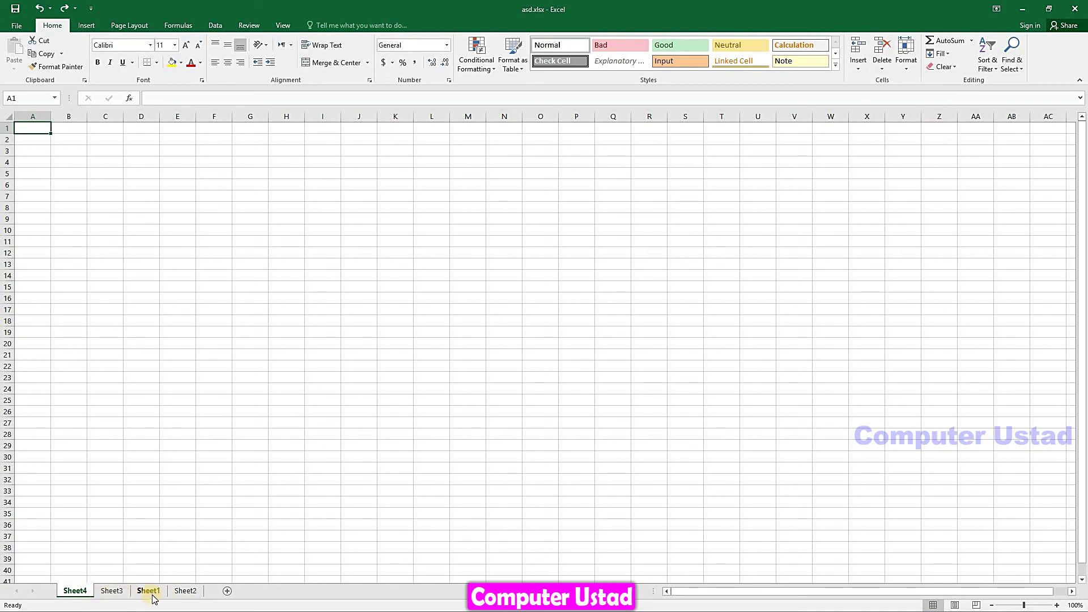
{"action": "left_click_drag", "start_coordinate": [153, 597], "coordinate": [77, 597]}
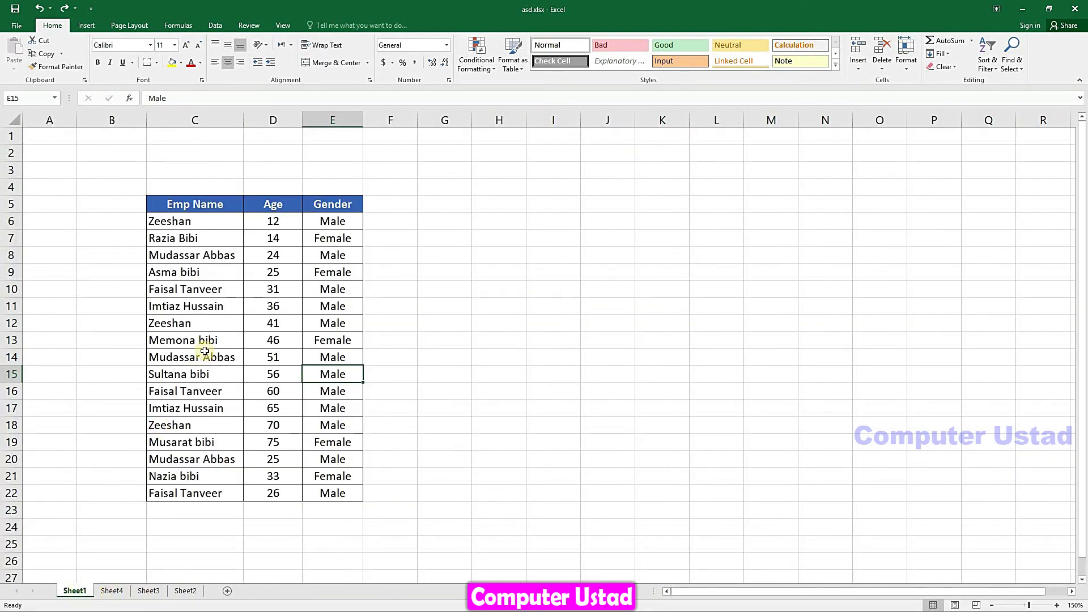